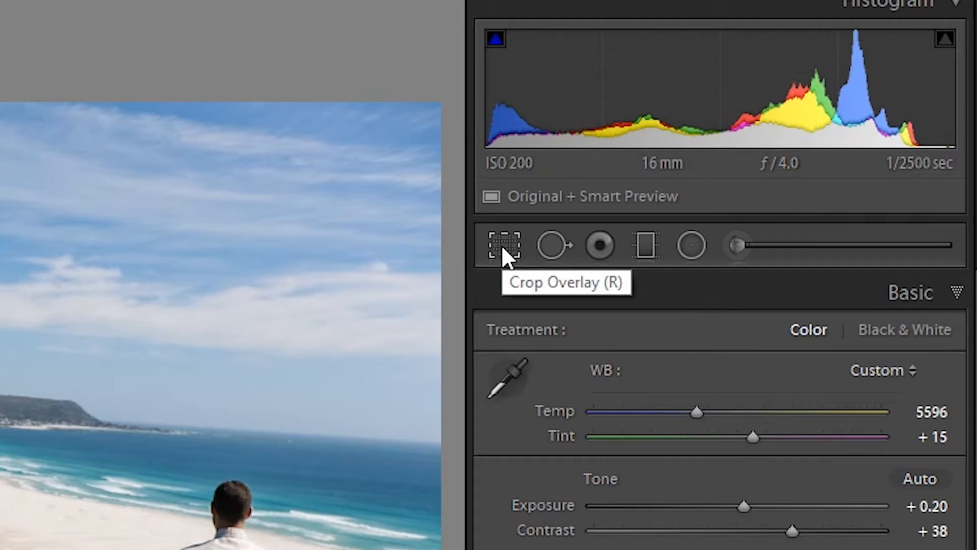
# Open the Crop Overlay tool on the beach photo and reset its existing crop.
pyautogui.click(503, 245)
pyautogui.moveTo(589, 72)
pyautogui.mouseDown()
pyautogui.moveTo(580, 60)
pyautogui.moveTo(543, 60)
pyautogui.moveTo(602, 66)
pyautogui.moveTo(595, 78)
pyautogui.moveTo(574, 63)
pyautogui.moveTo(602, 65)
pyautogui.mouseUp()
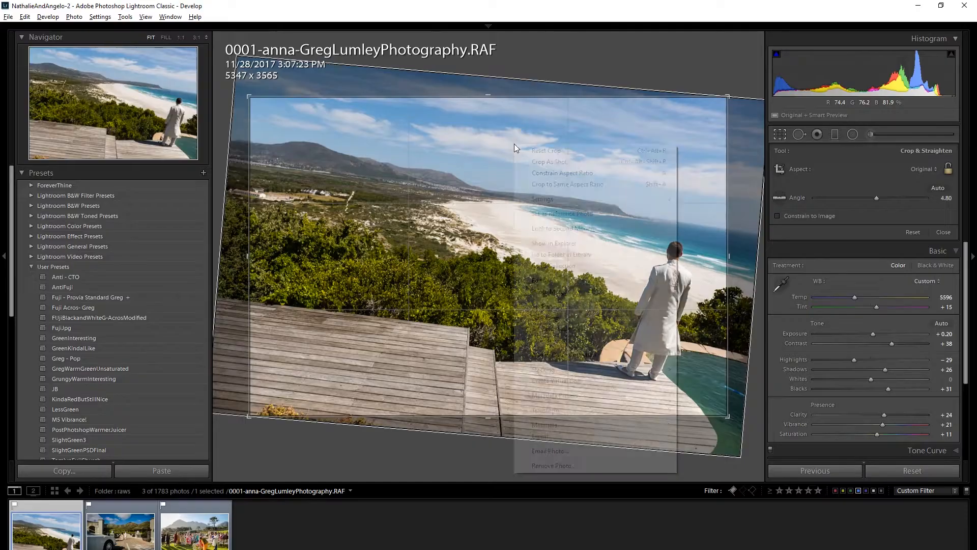
pyautogui.rightClick(515, 143)
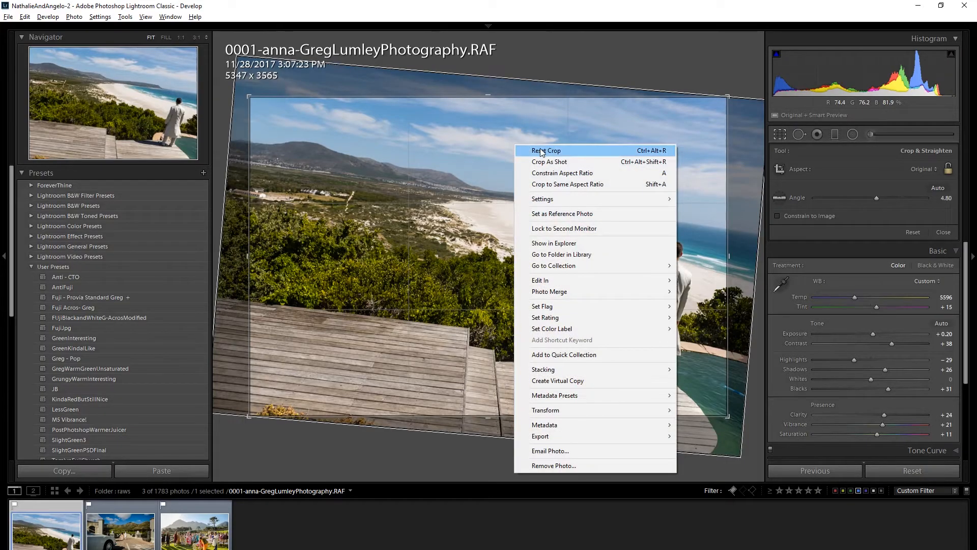
pyautogui.click(543, 152)
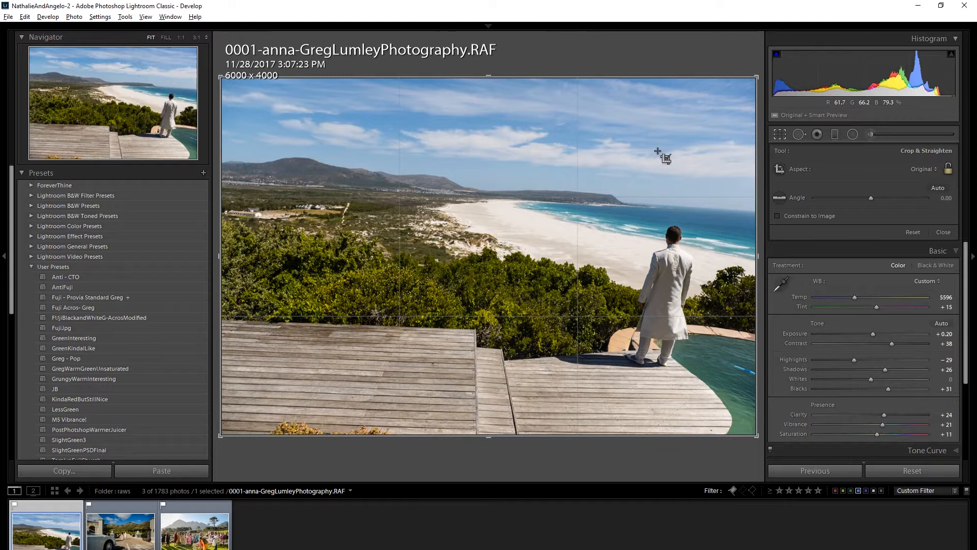
pyautogui.click(530, 328)
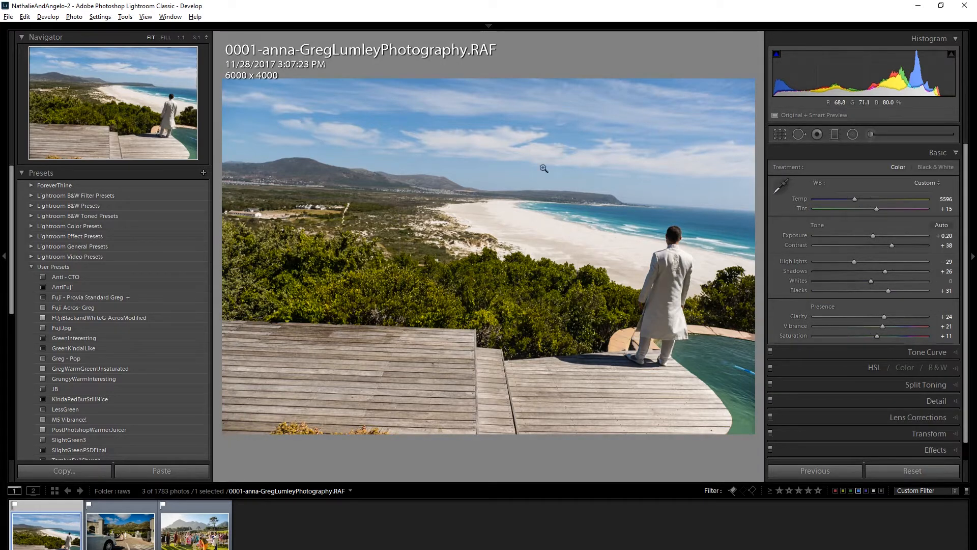
pyautogui.press('r')
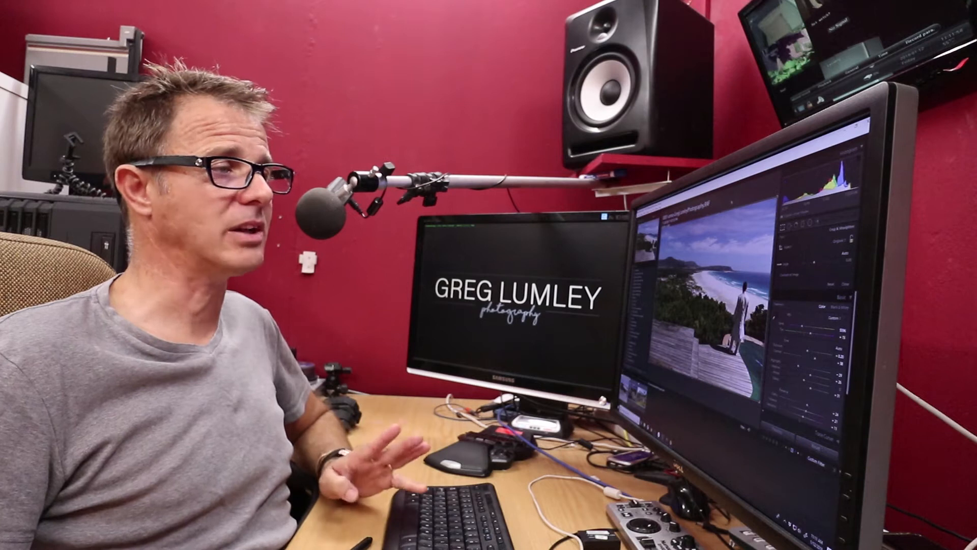
pyautogui.moveTo(732, 202); pyautogui.dragTo(731, 201)
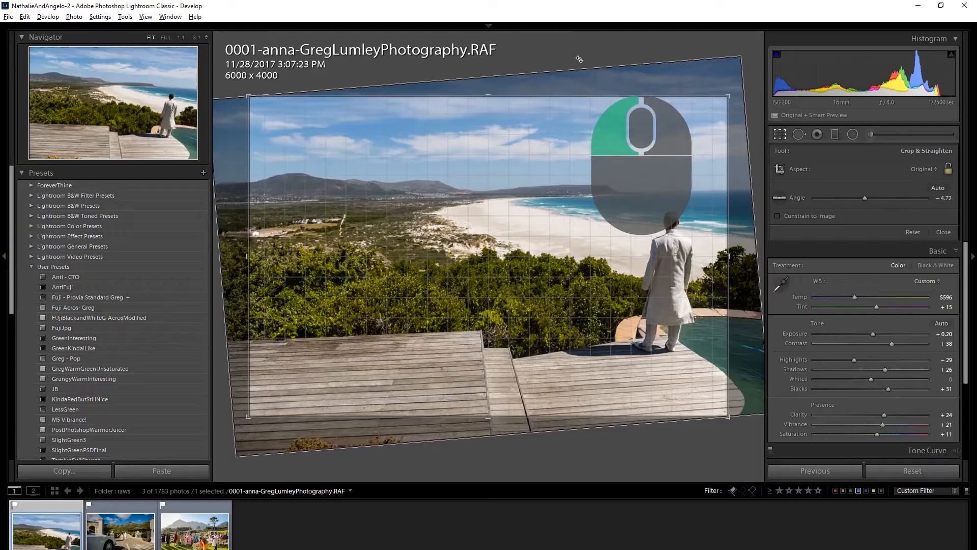
pyautogui.moveTo(578, 59); pyautogui.dragTo(606, 66)
pyautogui.rightClick(579, 128)
pyautogui.click(583, 131)
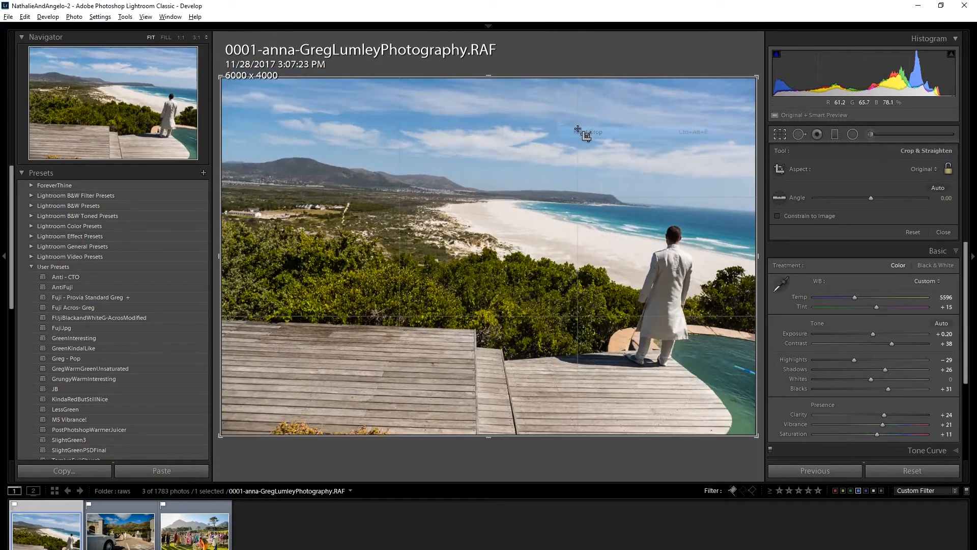
# Straighten the photo to about -3.3° by drawing a line along the horizon.
pyautogui.press('ctrl')
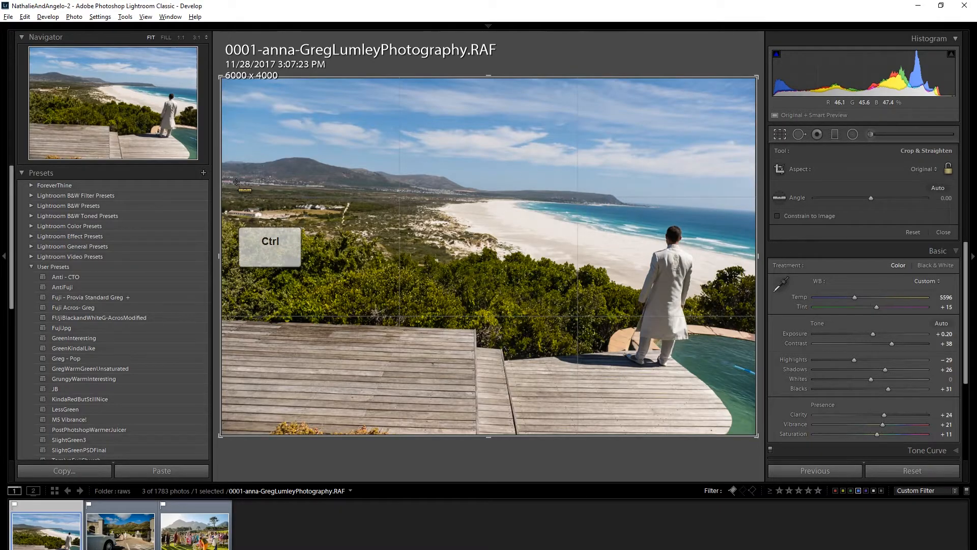
pyautogui.moveTo(235, 182); pyautogui.dragTo(779, 213)
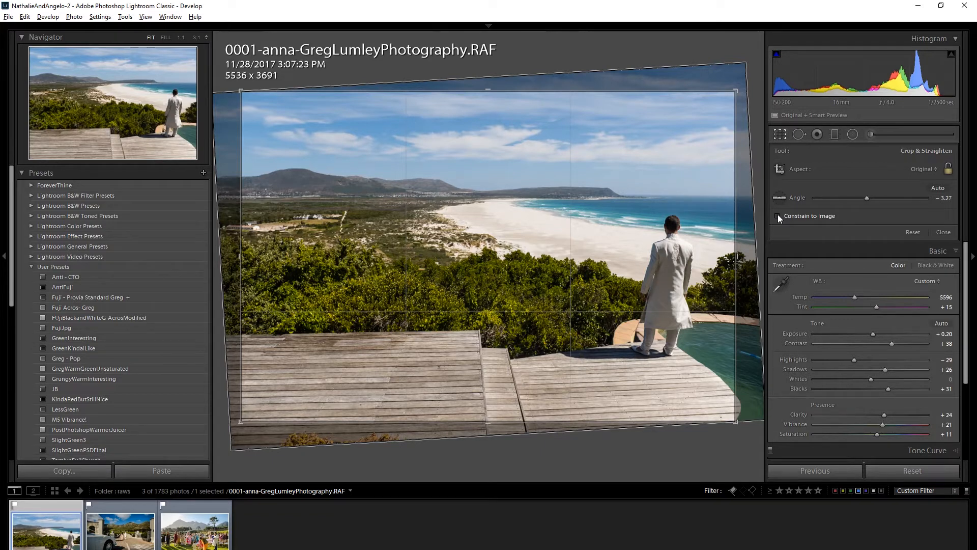
# Straighten the photo to about -6° by drawing a vertical line down the standing man.
pyautogui.press('ctrl')
pyautogui.moveTo(672, 143); pyautogui.dragTo(658, 397)
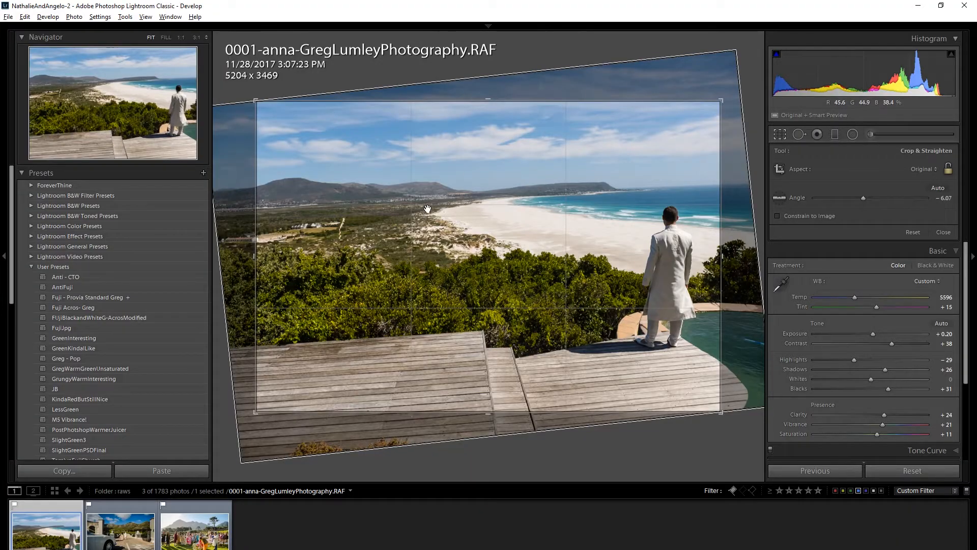
# Straighten the photo again to about -3.2° with a line drawn along the horizon.
pyautogui.press('ctrl')
pyautogui.moveTo(274, 206); pyautogui.dragTo(706, 186)
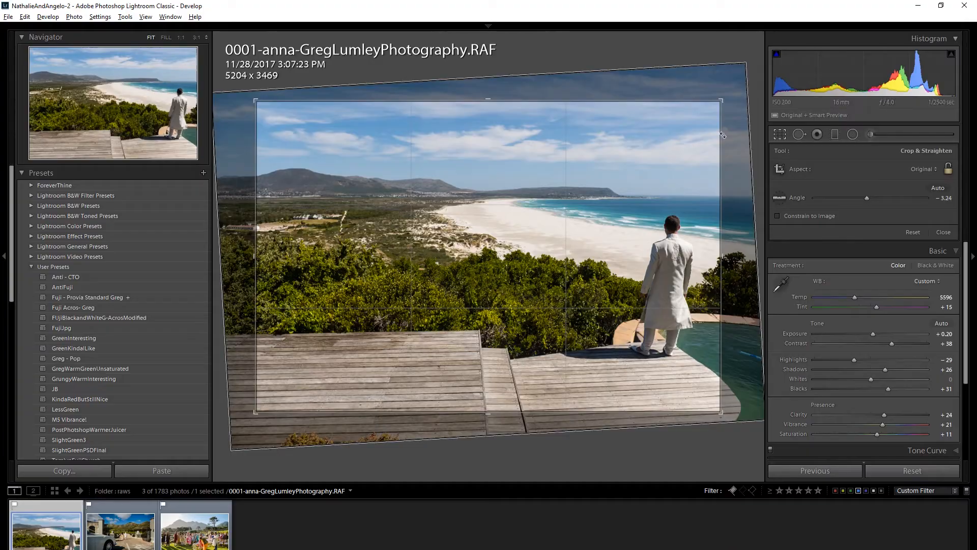
# Freely resize the crop box by its corners with a custom aspect, then reset the crop.
pyautogui.moveTo(734, 100); pyautogui.dragTo(666, 131)
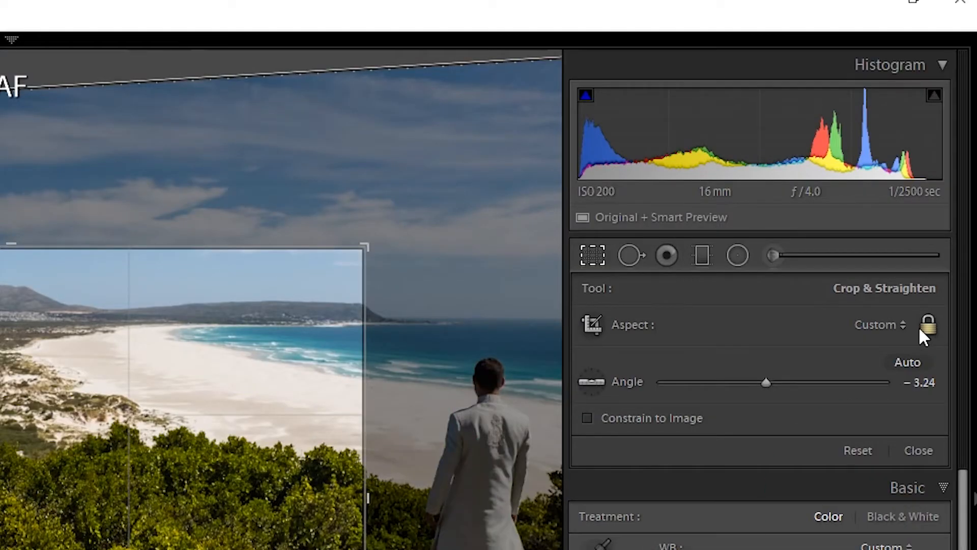
pyautogui.moveTo(370, 248); pyautogui.dragTo(159, 258)
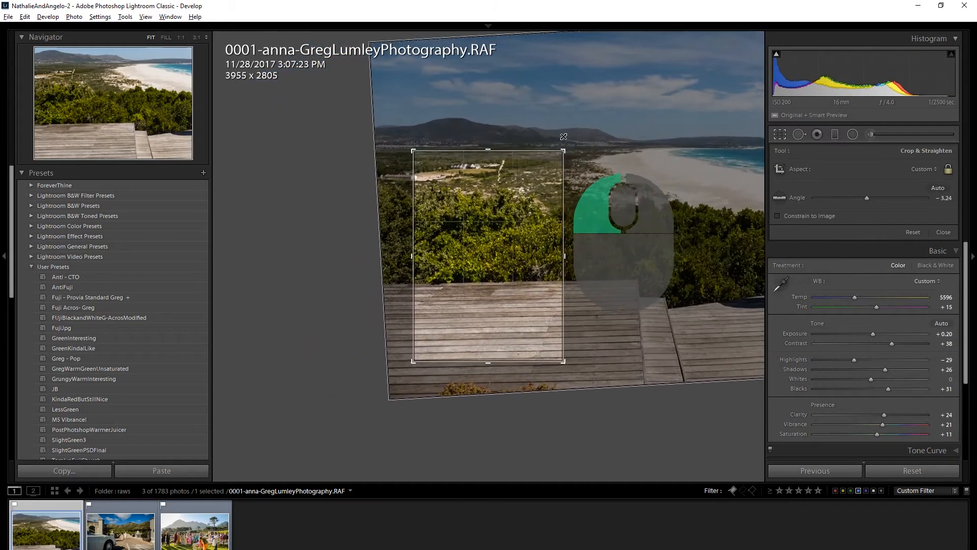
pyautogui.moveTo(564, 137); pyautogui.dragTo(632, 164)
pyautogui.moveTo(662, 145); pyautogui.dragTo(643, 151)
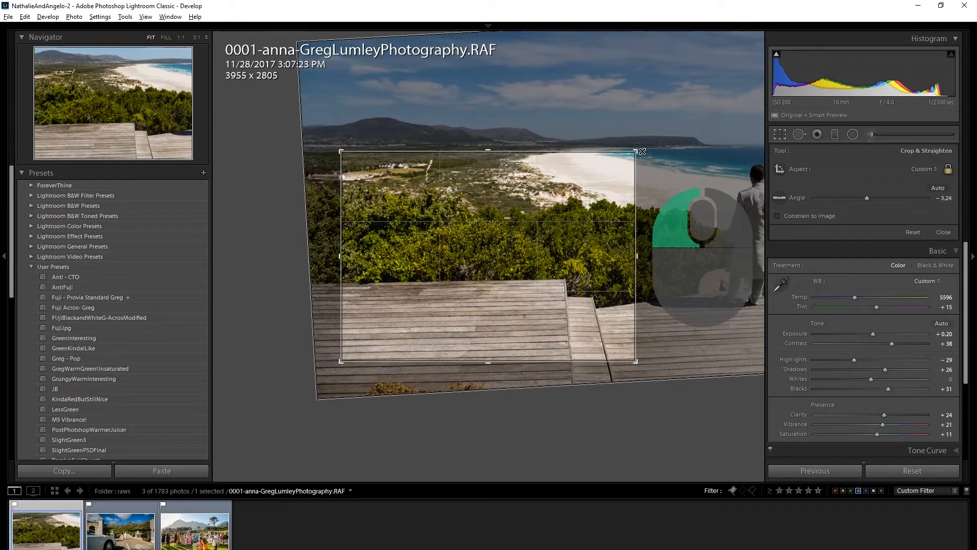
pyautogui.moveTo(642, 151); pyautogui.dragTo(582, 139)
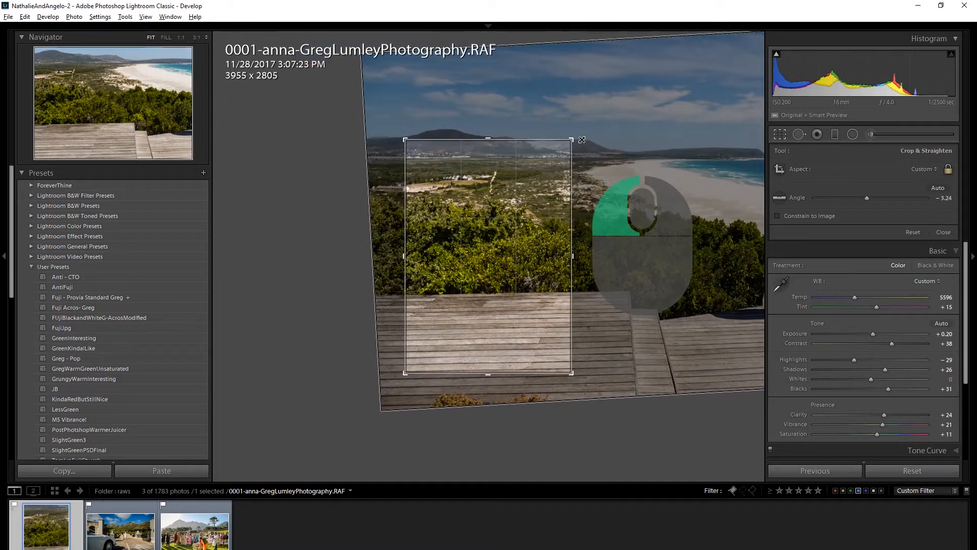
pyautogui.moveTo(582, 140); pyautogui.dragTo(729, 118)
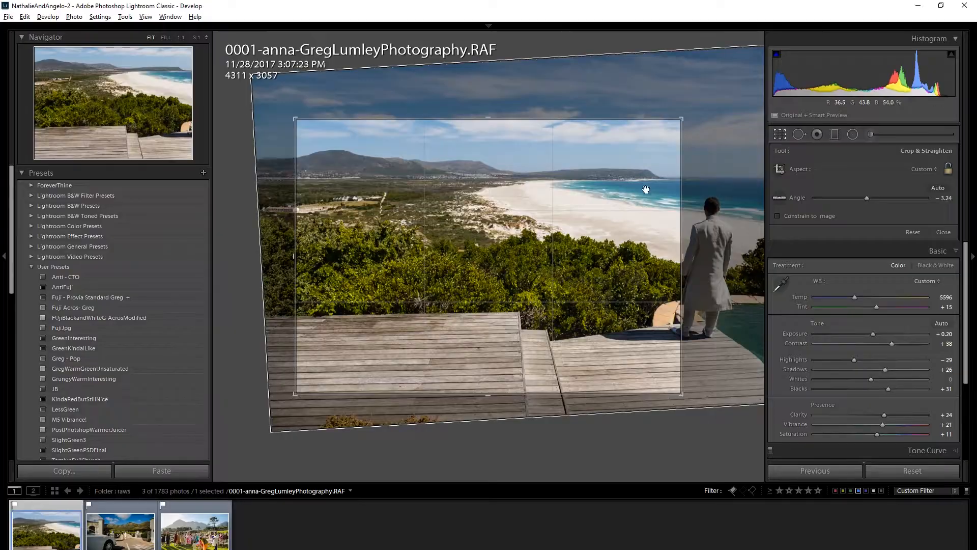
pyautogui.rightClick(575, 145)
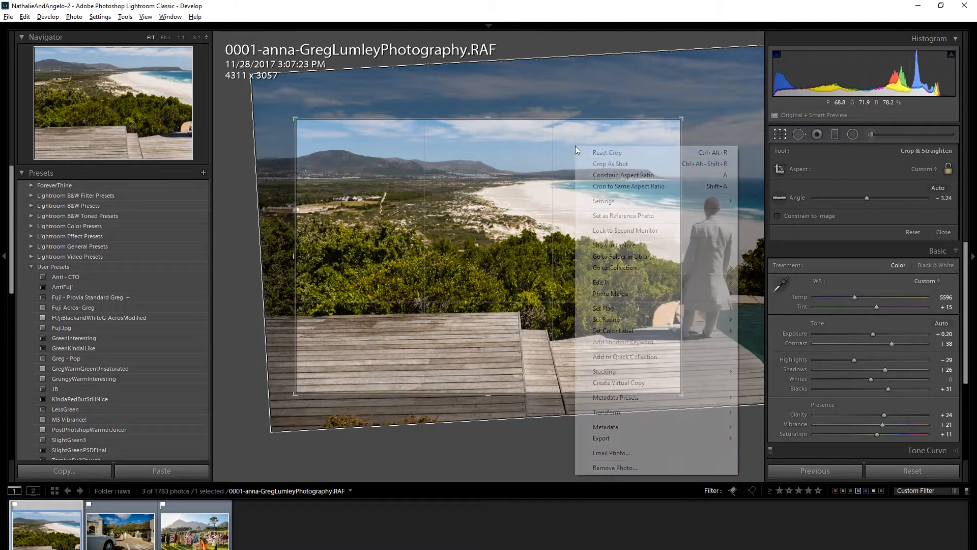
pyautogui.click(621, 157)
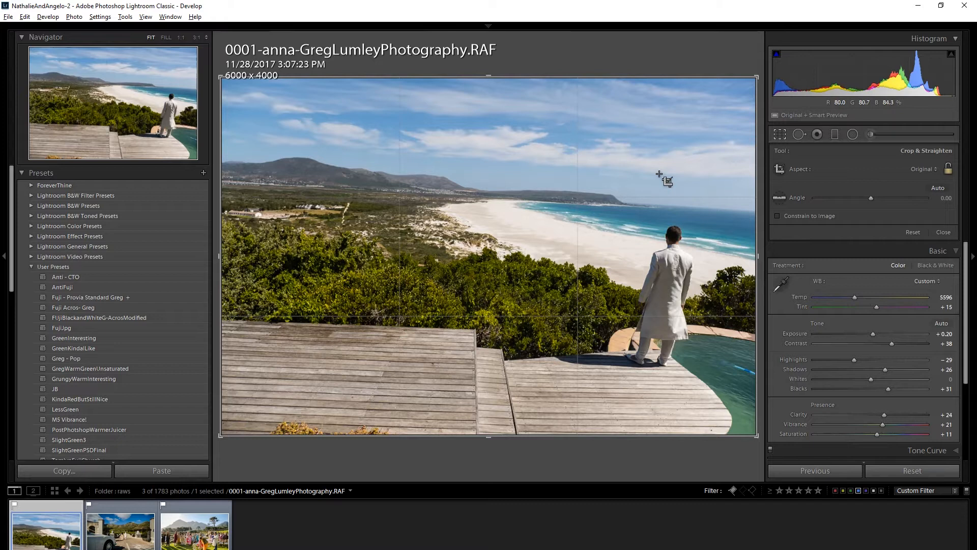
# Drag a crop corner inward to a tall custom crop, then reset the crop.
pyautogui.moveTo(754, 77); pyautogui.dragTo(597, 120)
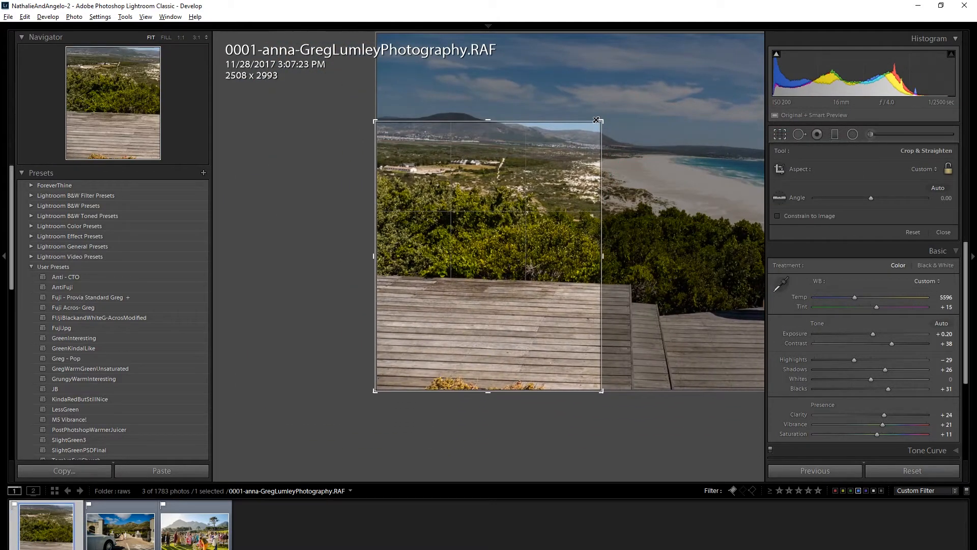
pyautogui.rightClick(580, 145)
pyautogui.click(621, 151)
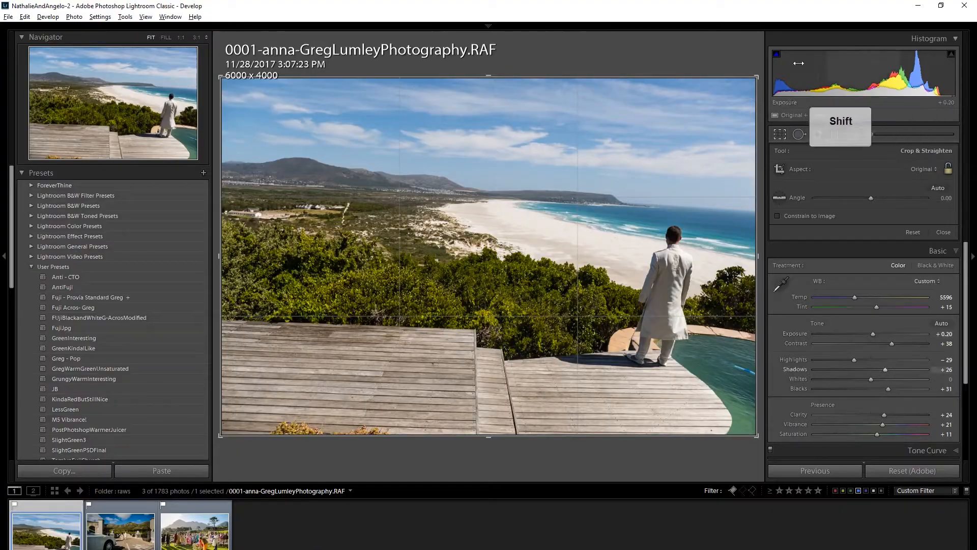
pyautogui.moveTo(742, 86); pyautogui.dragTo(673, 101)
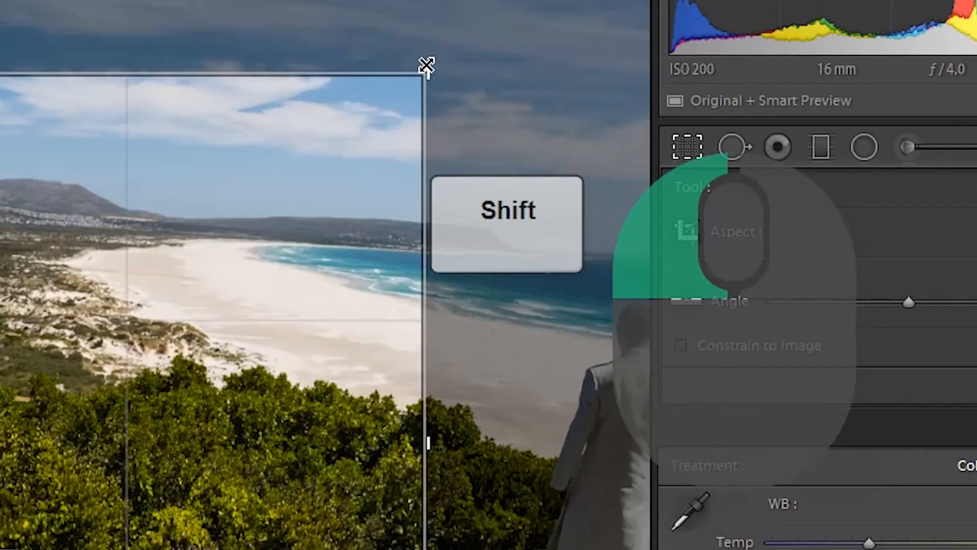
pyautogui.moveTo(427, 67); pyautogui.dragTo(384, 100)
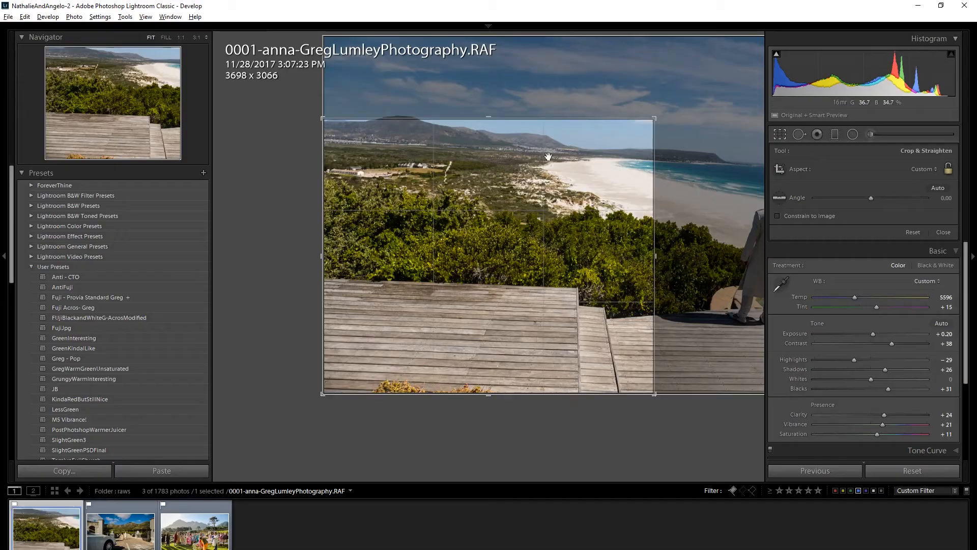
pyautogui.rightClick(550, 98)
pyautogui.press('Escape')
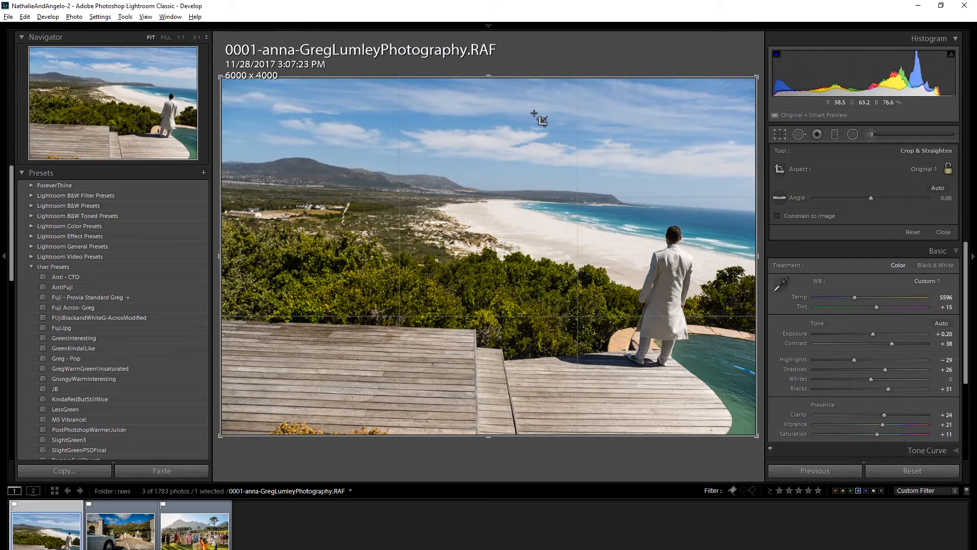
# Straighten the beach photo to about -3.2° by drawing along the horizon and apply the crop.
pyautogui.moveTo(247, 183); pyautogui.dragTo(756, 213)
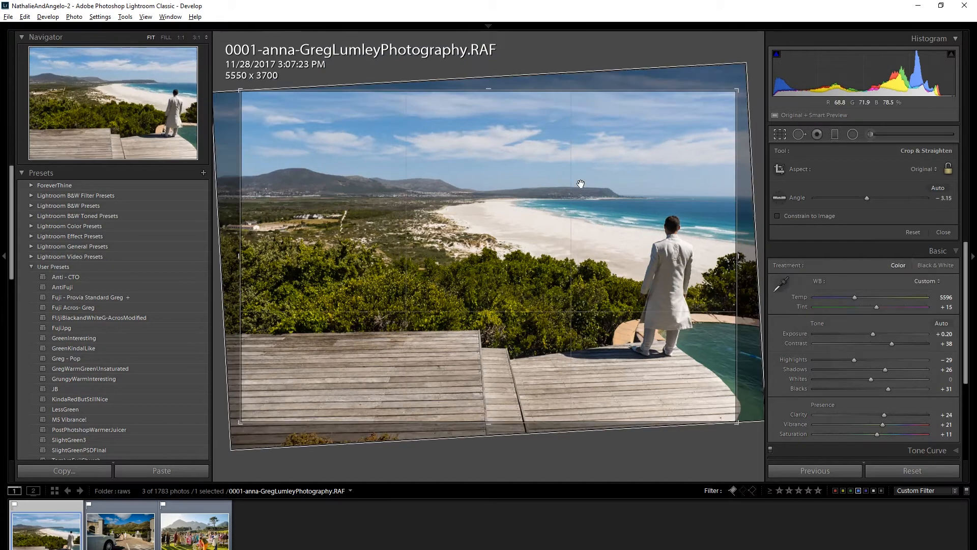
pyautogui.press('Return')
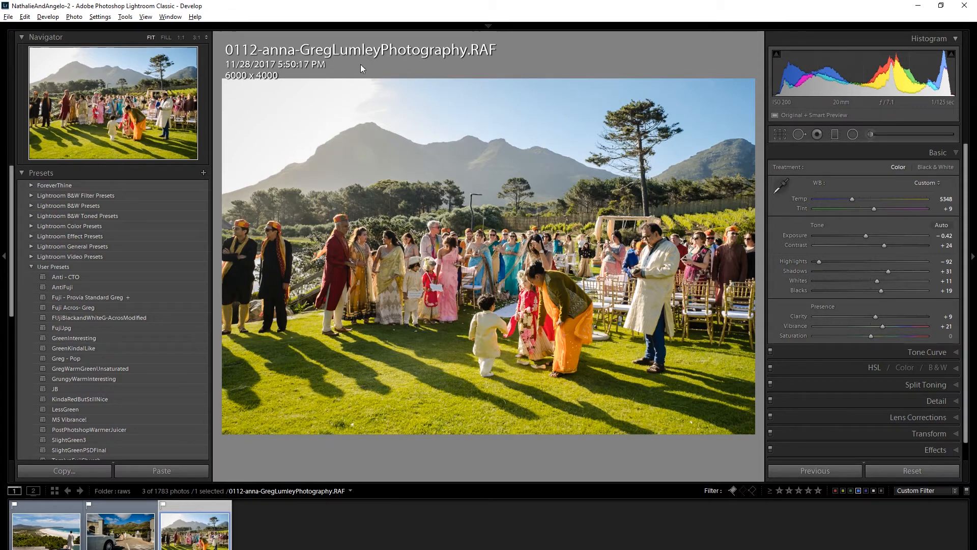
# Open the crop tool on the ceremony photo and switch the crop box to portrait orientation.
pyautogui.press('r')
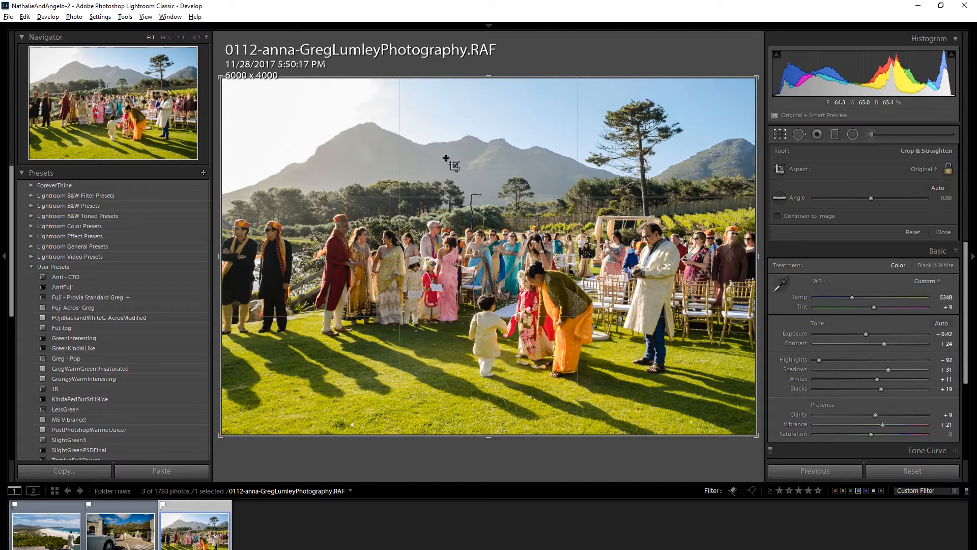
pyautogui.press('x')
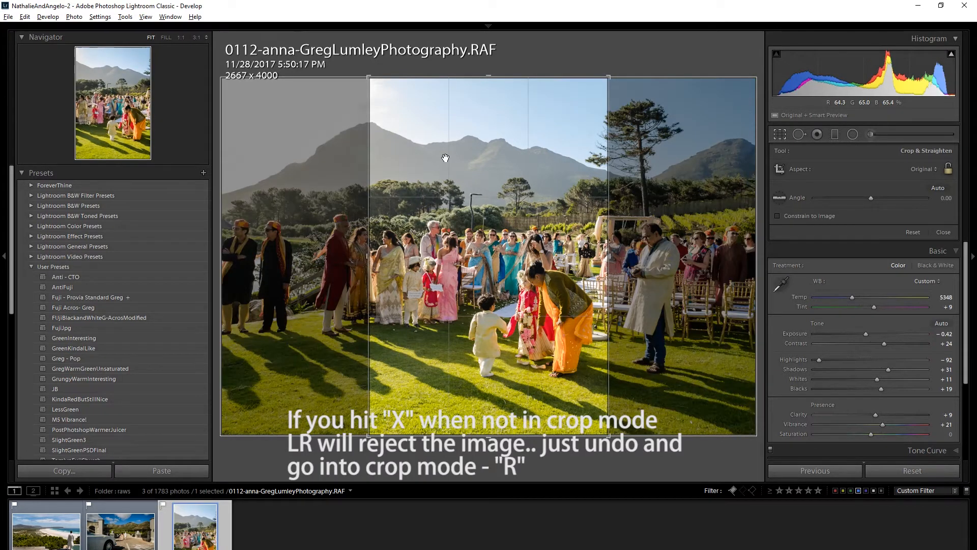
pyautogui.press('x')
pyautogui.press('x')
pyautogui.press('x')
pyautogui.press('x')
pyautogui.press('x')
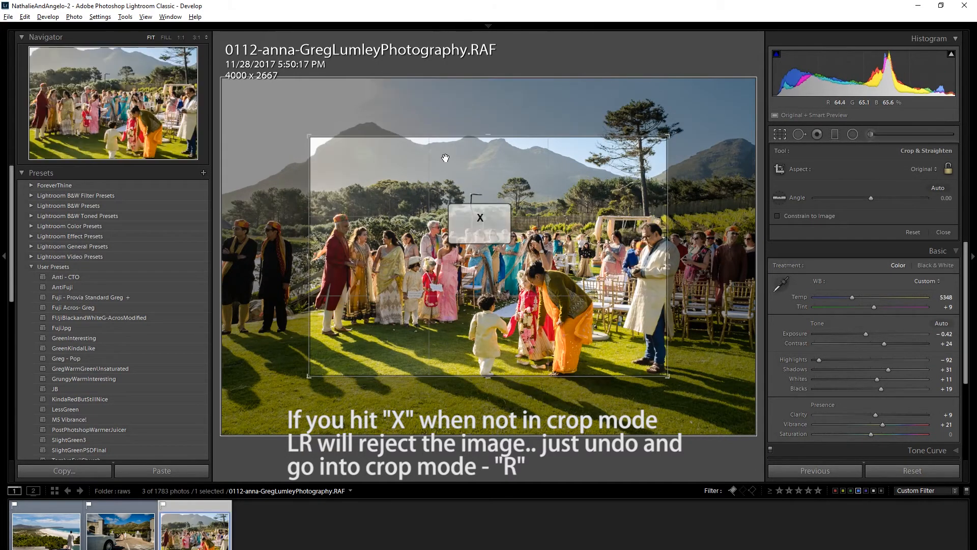
pyautogui.press('x')
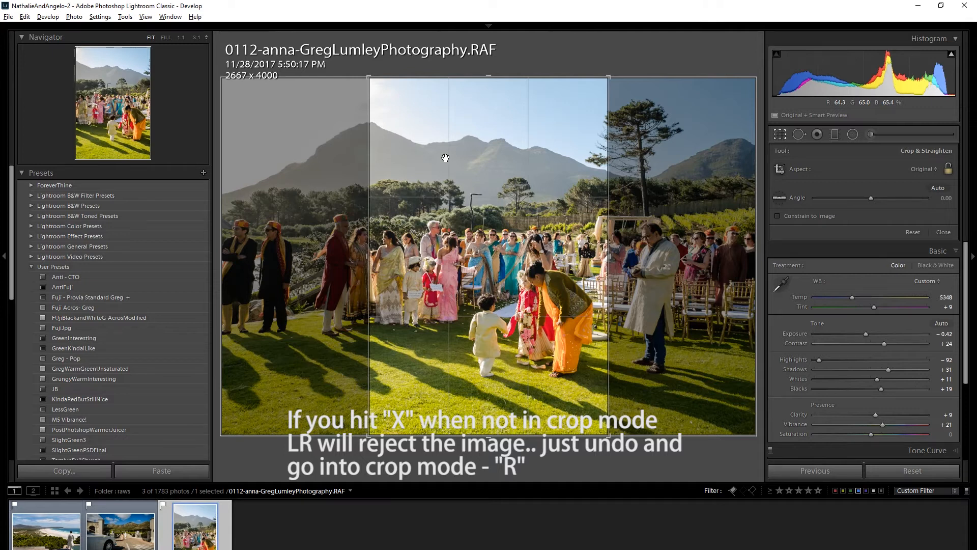
# Shrink the portrait crop from its corner and reposition it over the children and guests.
pyautogui.press('shift')
pyautogui.moveTo(609, 77); pyautogui.dragTo(578, 123)
pyautogui.moveTo(527, 210); pyautogui.dragTo(454, 236)
pyautogui.moveTo(578, 125); pyautogui.dragTo(592, 110)
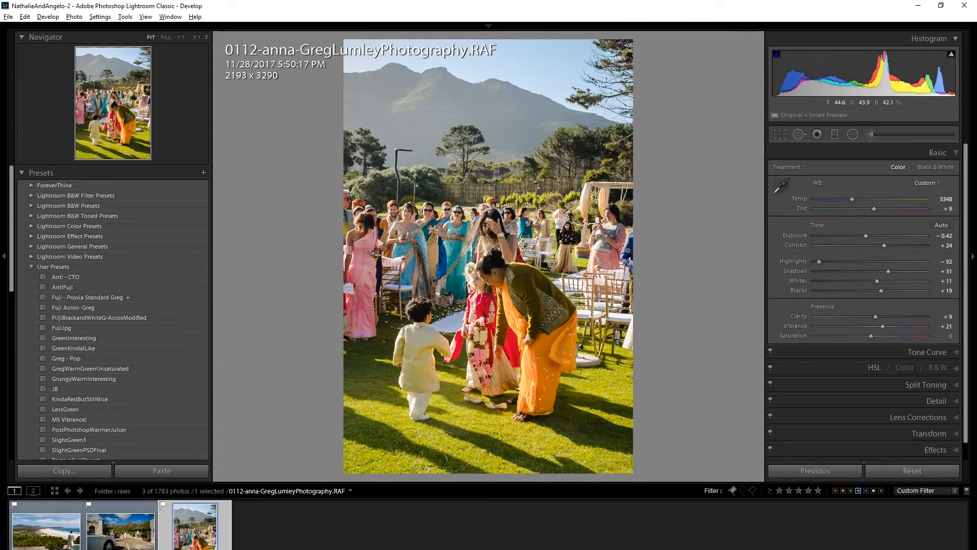
# Reopen the crop, adjust the crop box slightly, and apply it.
pyautogui.press('r')
pyautogui.press('shift')
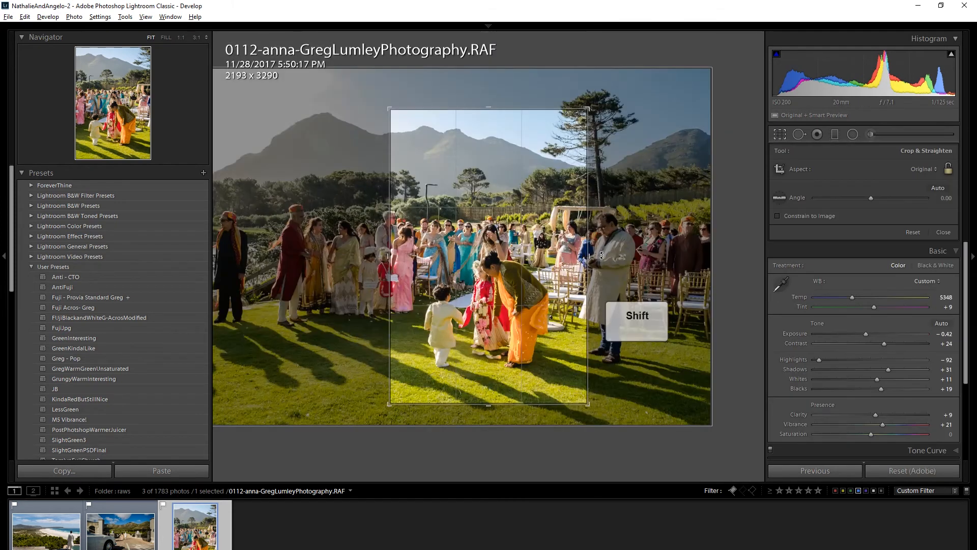
pyautogui.moveTo(584, 250); pyautogui.dragTo(584, 249)
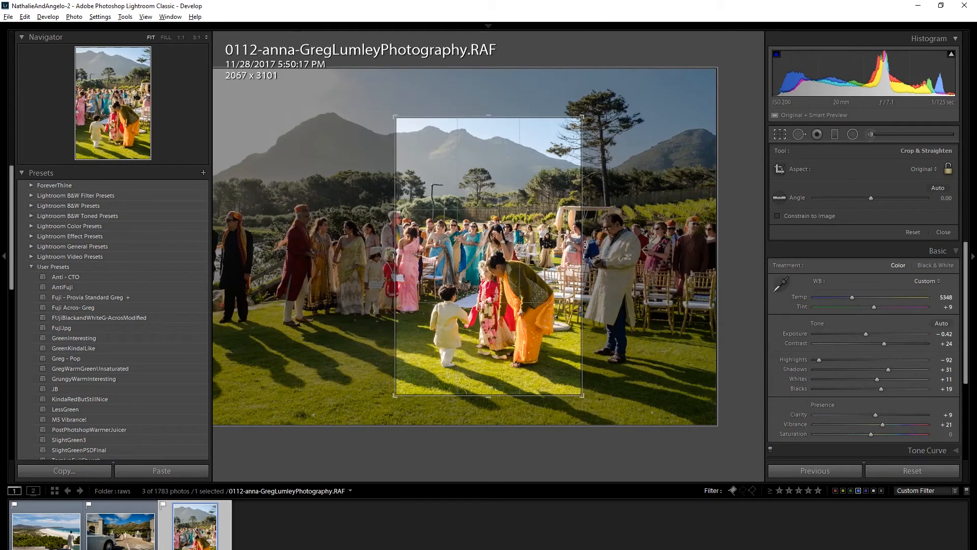
pyautogui.press('Return')
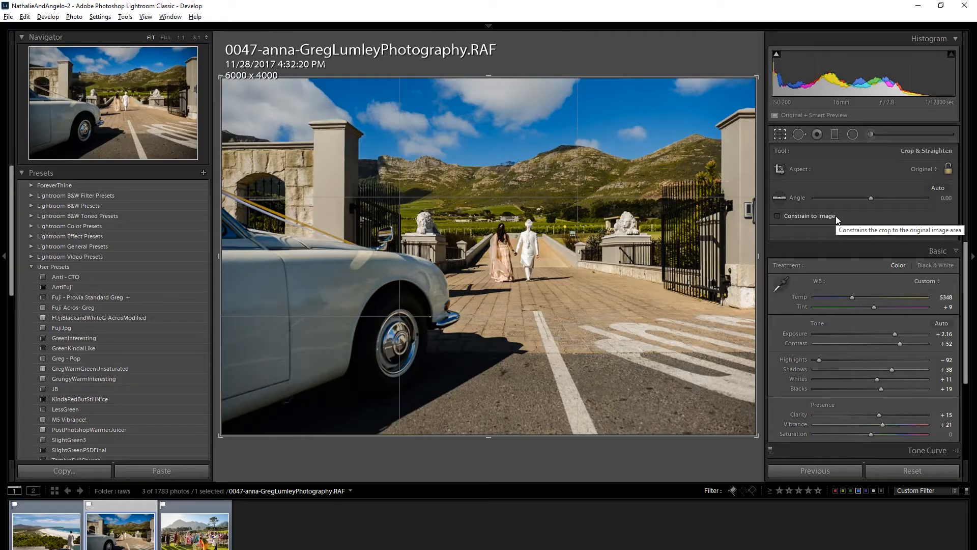
# Set the crop aspect ratio to 16 x 9 on the gate photo and apply the crop.
pyautogui.click(934, 170)
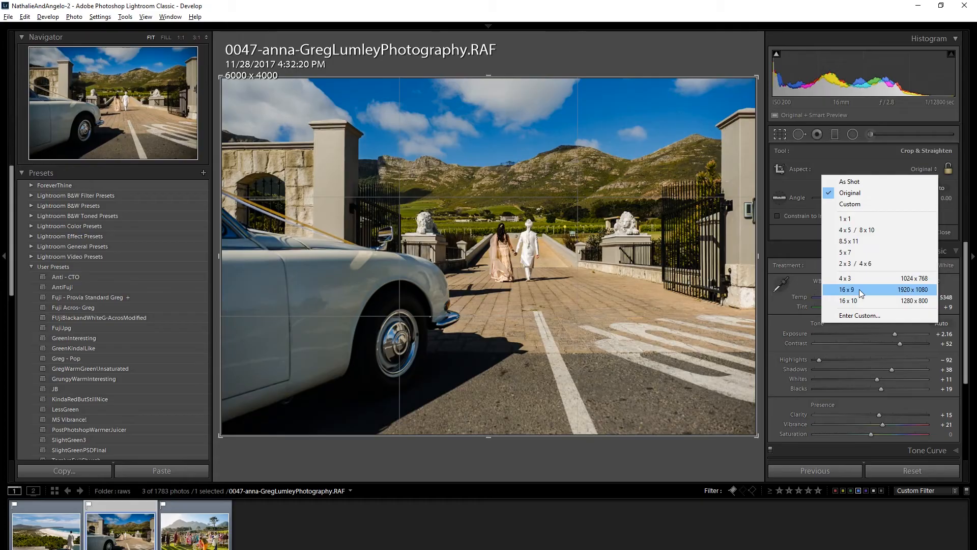
pyautogui.click(860, 290)
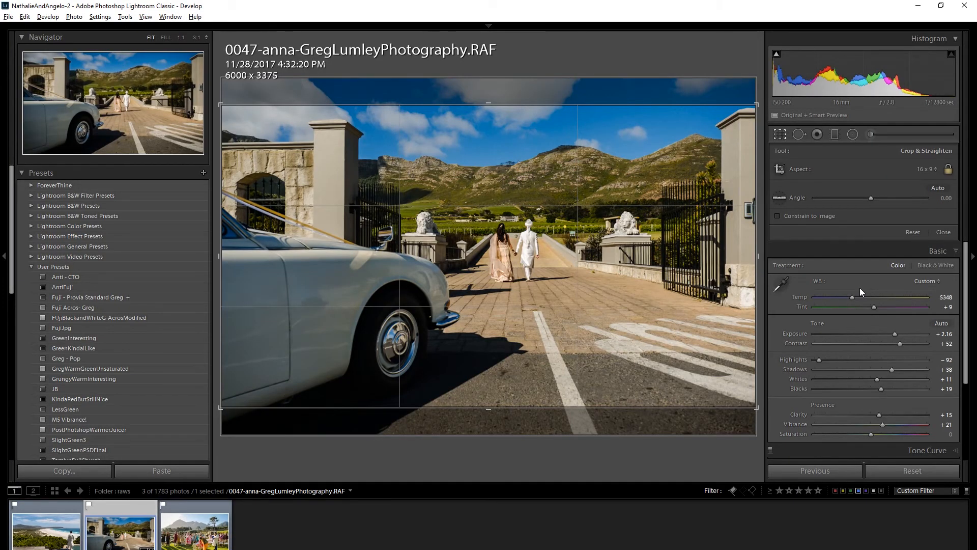
pyautogui.press('Return')
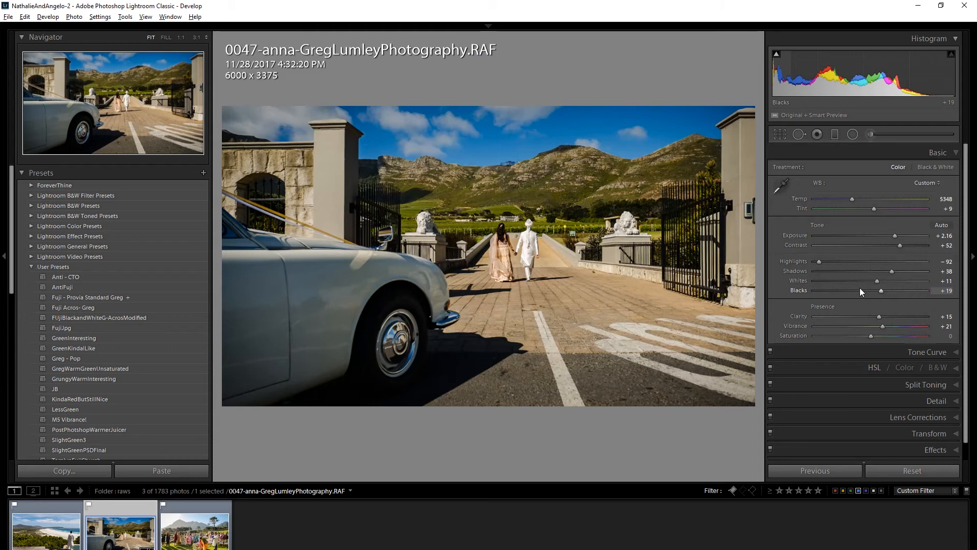